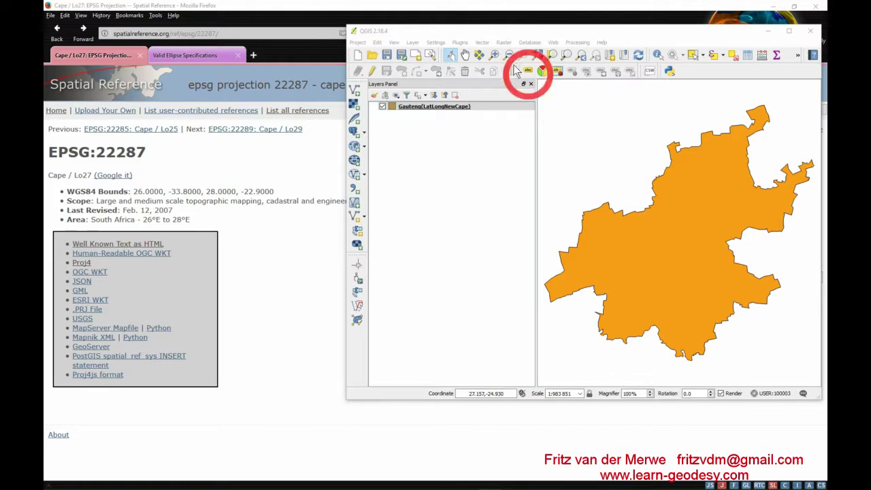
- From Options, bring up the default-project CRS selector and filter its list for EPSG:22287
{"action": "left_click", "coordinate": [436, 44]}
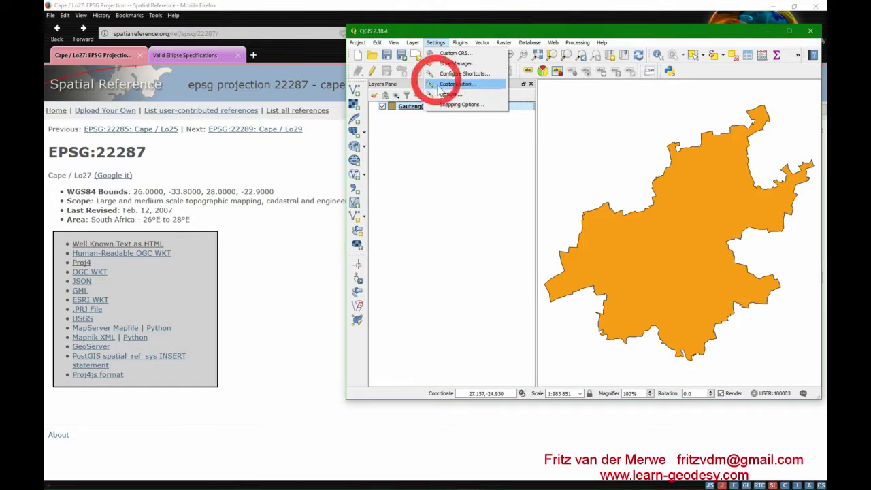
{"action": "left_click", "coordinate": [445, 96]}
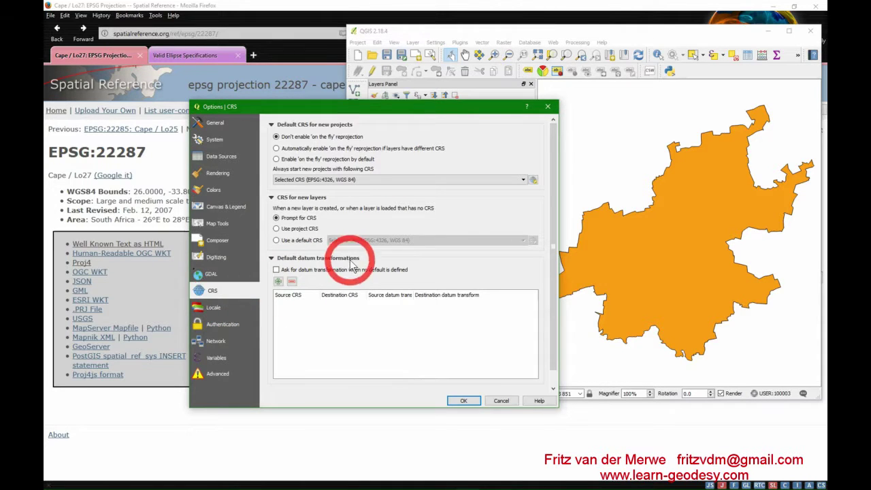
{"action": "left_click", "coordinate": [532, 180]}
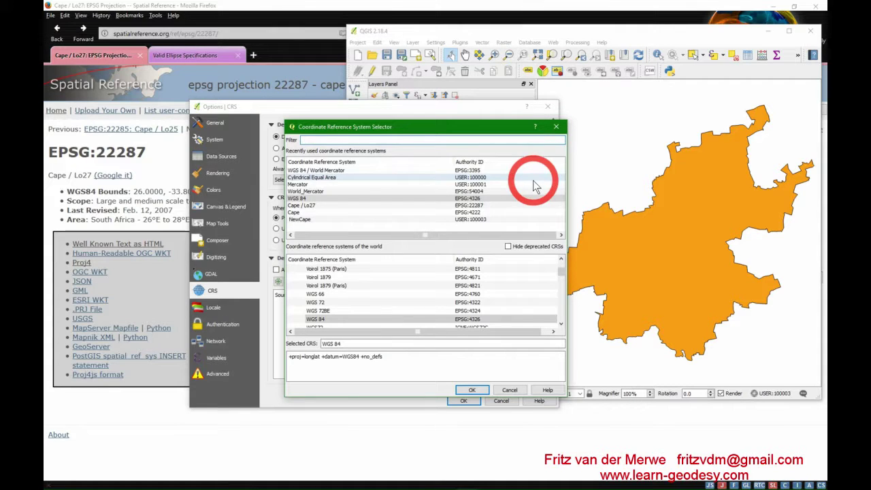
{"action": "left_click", "coordinate": [327, 141]}
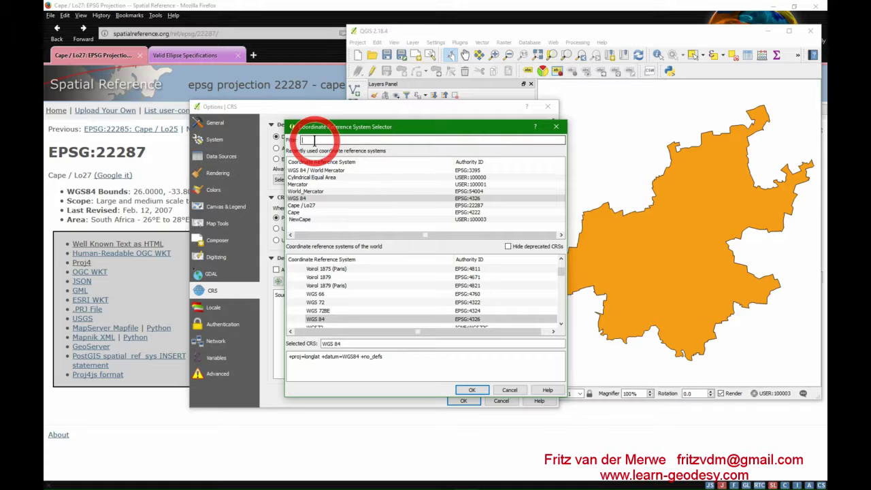
{"action": "type", "text": "EPSG"}
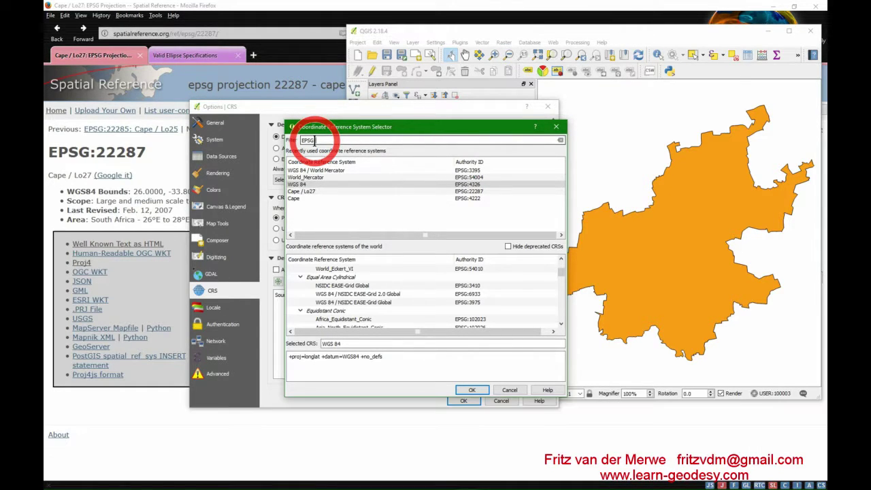
{"action": "type", "text": ":22"}
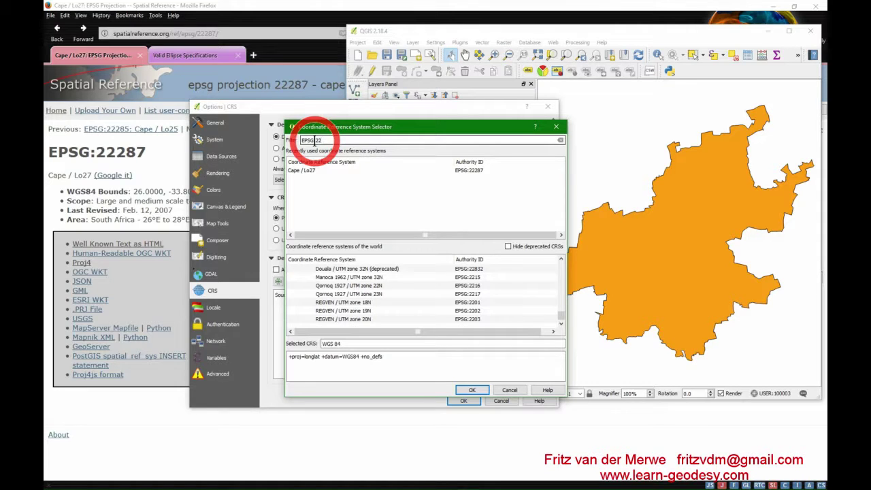
{"action": "type", "text": "287"}
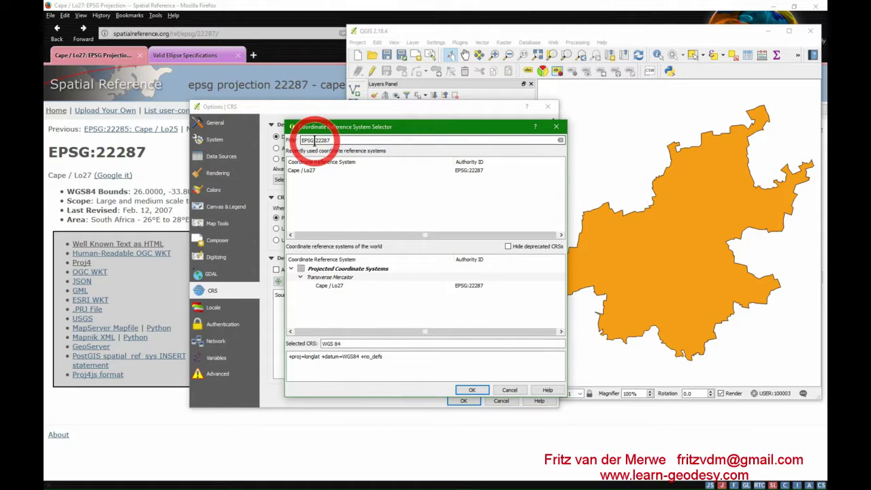
- Select Cape / Lo27 (EPSG:22287), copy its proj4 string, and close the selector and Options
{"action": "left_click", "coordinate": [327, 286]}
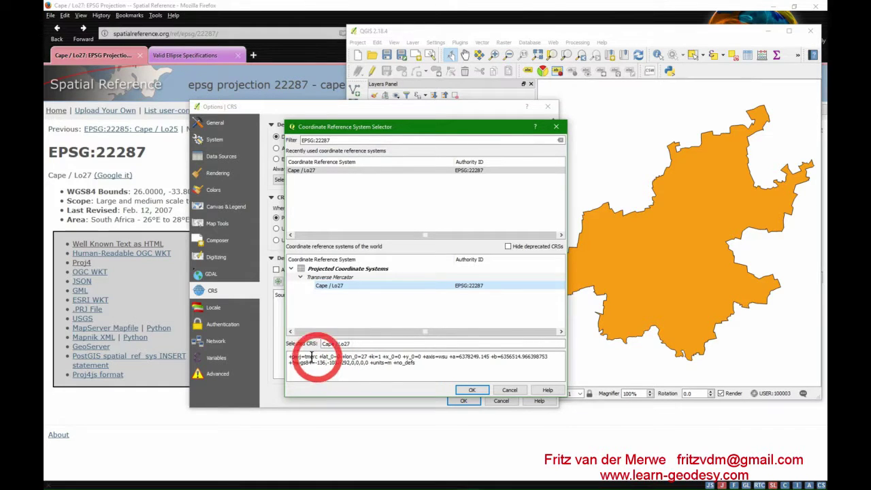
{"action": "triple_click", "coordinate": [289, 356]}
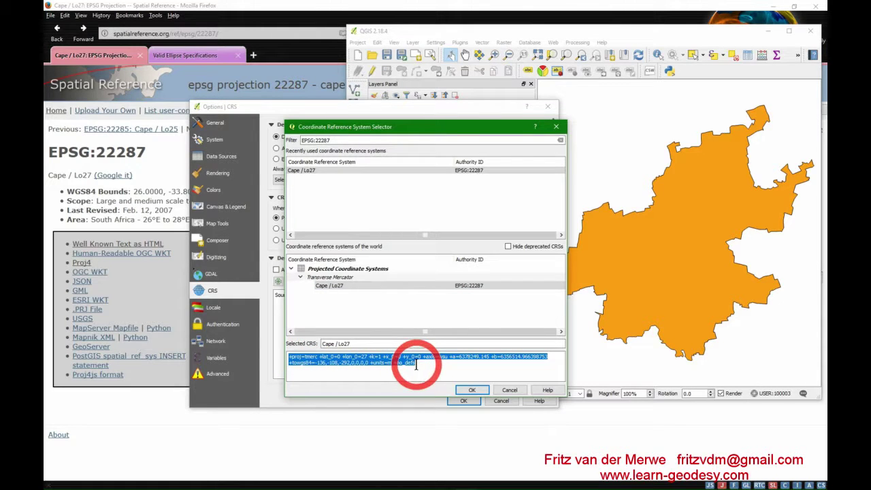
{"action": "key", "text": "ctrl+c"}
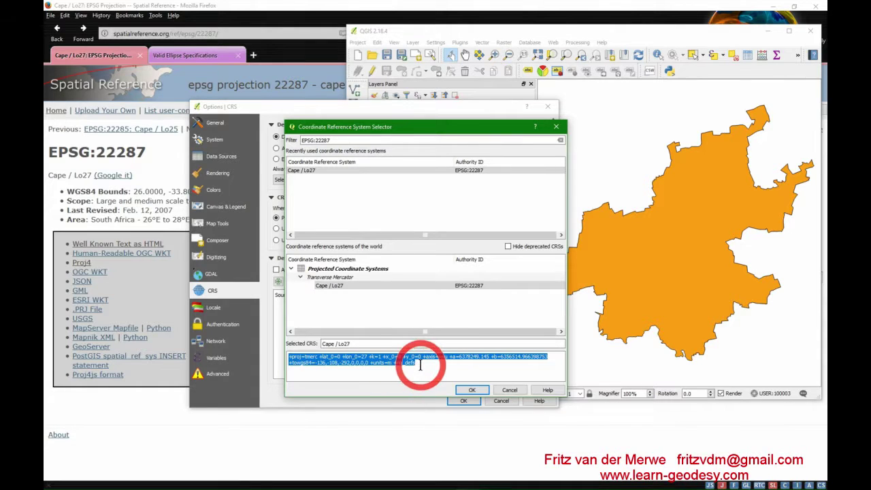
{"action": "left_click", "coordinate": [556, 127]}
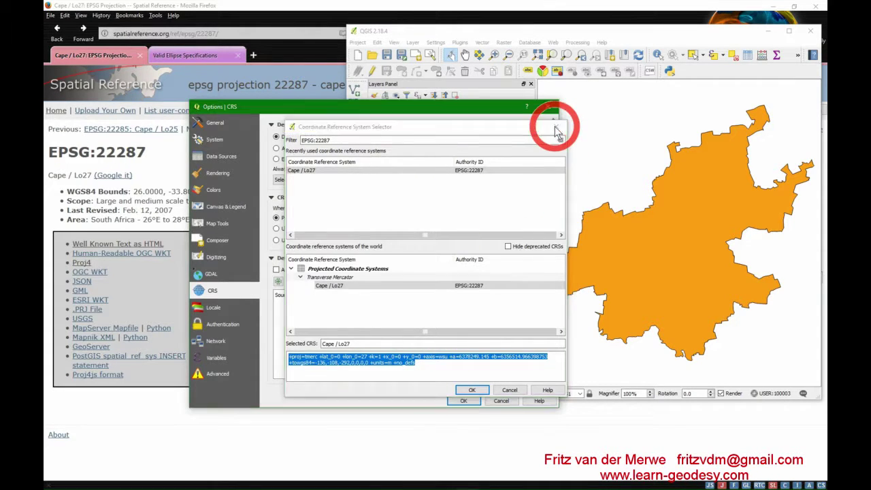
{"action": "left_click", "coordinate": [549, 106]}
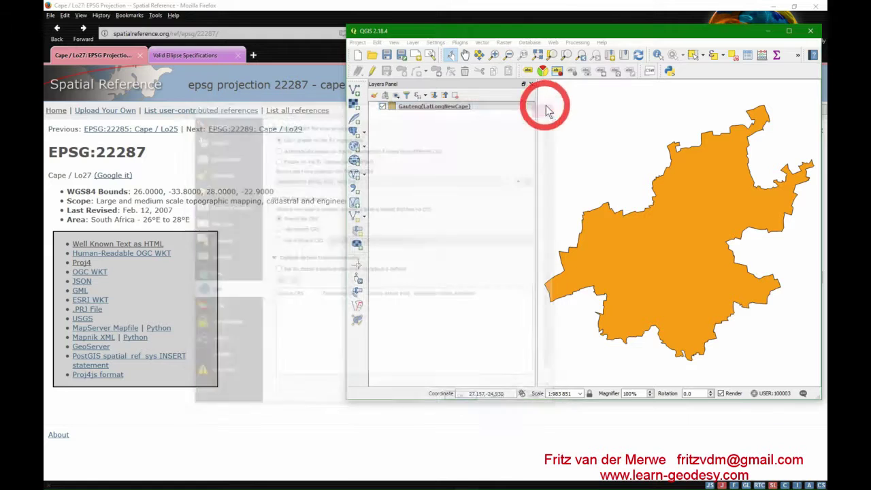
- In Custom CRS, add a new entry and rename it from 'new CRS' to Cape/LO28
{"action": "left_click", "coordinate": [436, 43]}
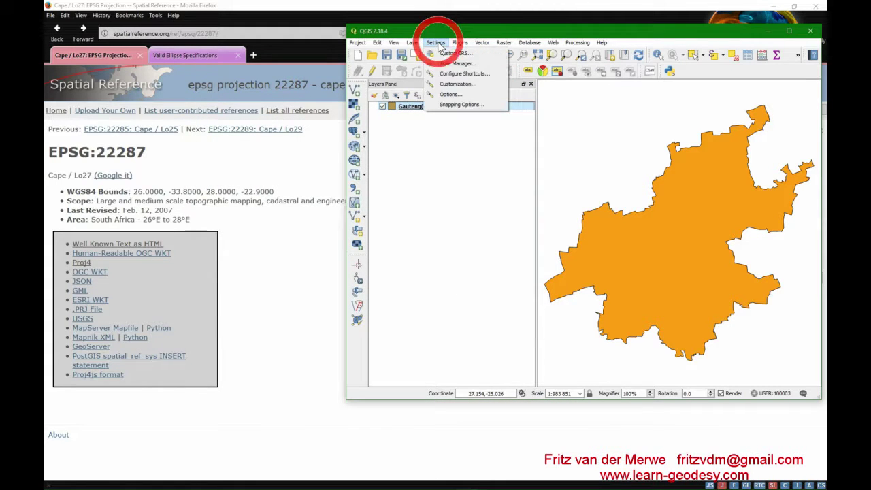
{"action": "left_click", "coordinate": [448, 53]}
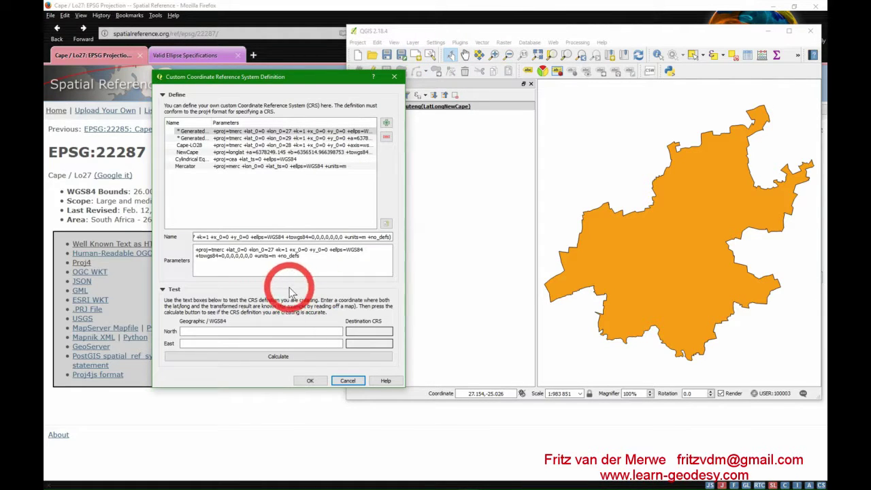
{"action": "left_click", "coordinate": [386, 122]}
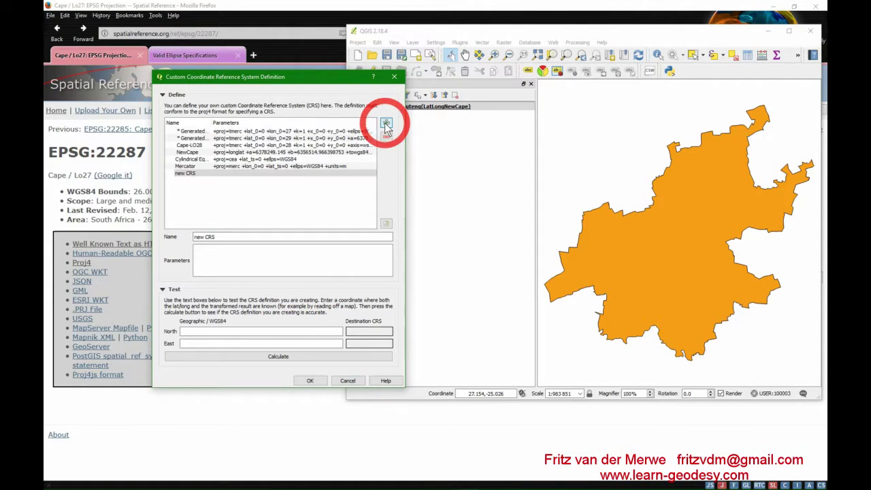
{"action": "left_click", "coordinate": [263, 238]}
{"action": "left_click_drag", "start_coordinate": [263, 238], "coordinate": [199, 250]}
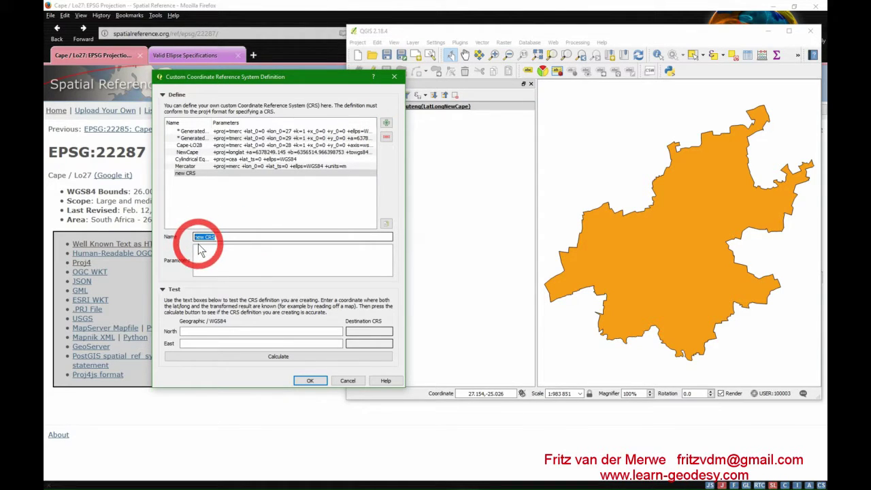
{"action": "key", "text": "ctrl+c"}
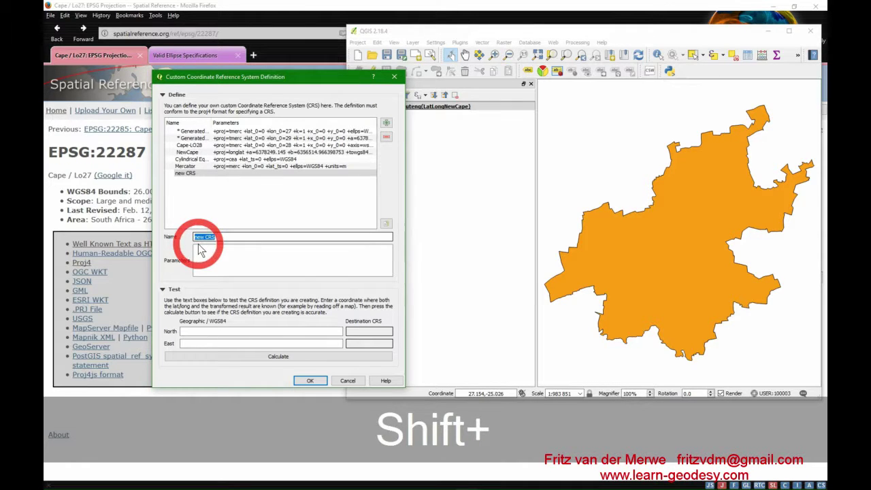
{"action": "type", "text": "LO"}
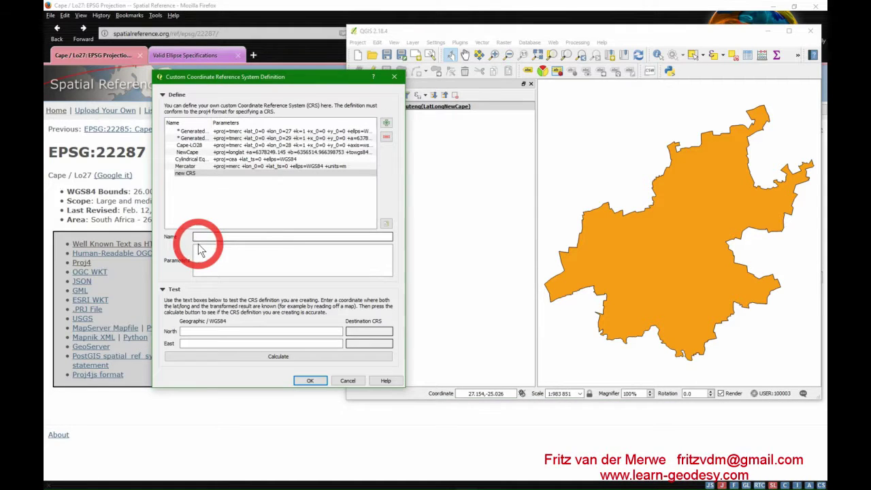
{"action": "type", "text": "Cape"}
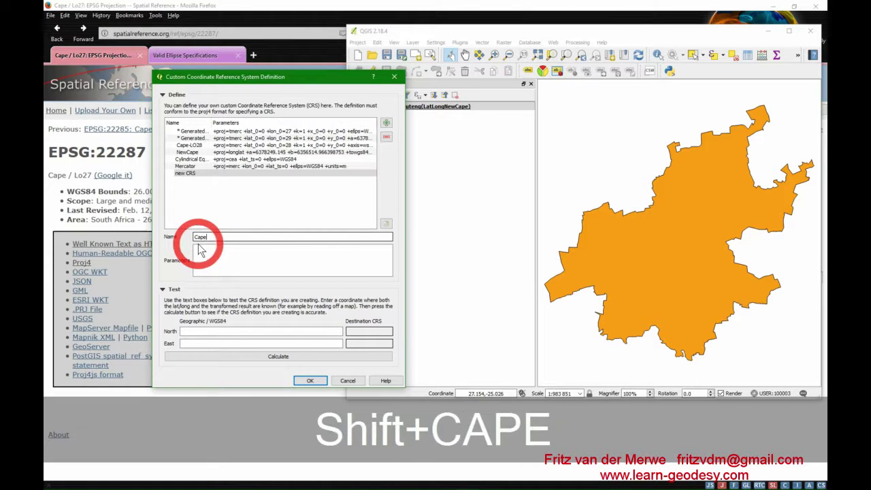
{"action": "type", "text": "/LO"}
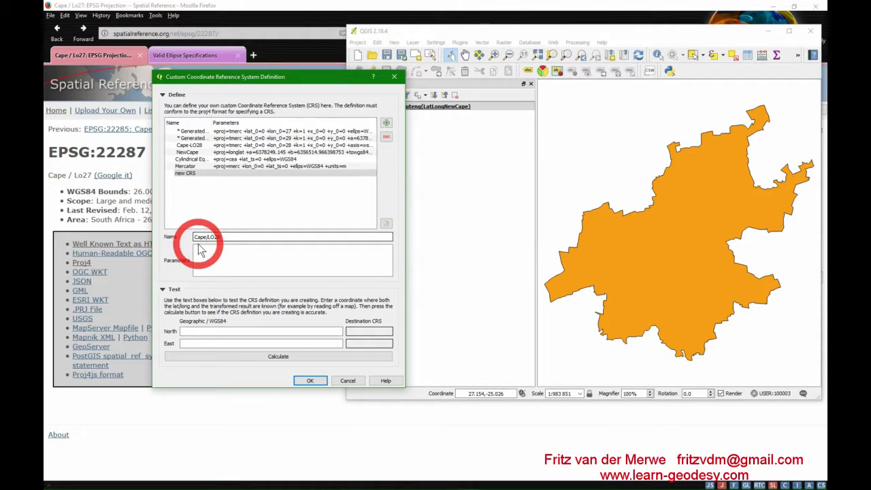
{"action": "type", "text": "28"}
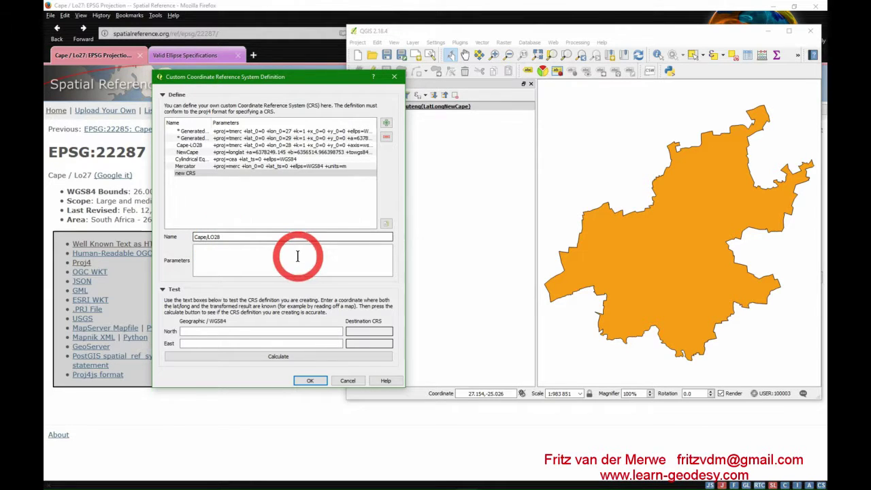
- Paste the Cape / Lo27 proj string as the parameters and change the central meridian to 28
{"action": "key", "text": "ctrl+a"}
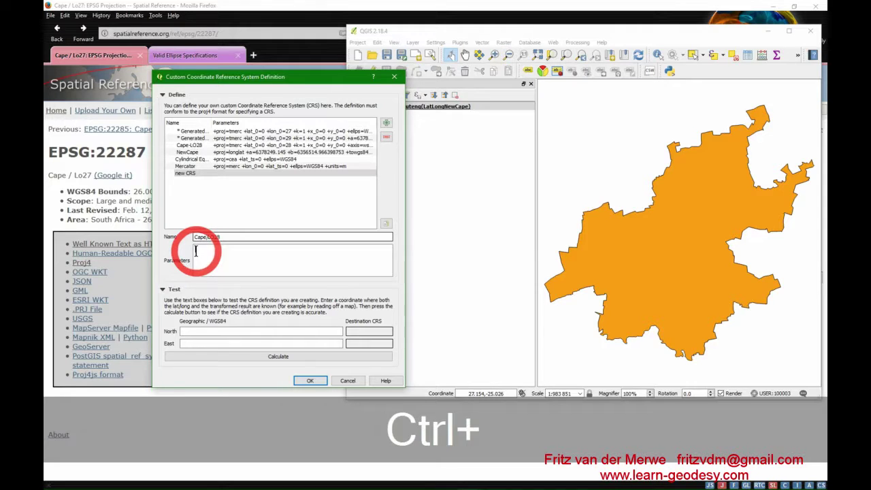
{"action": "key", "text": "ctrl+v"}
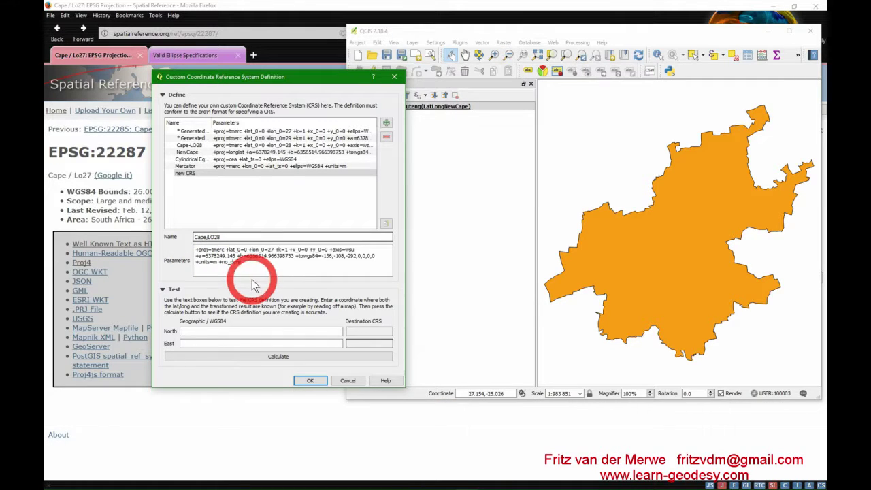
{"action": "double_click", "coordinate": [270, 250]}
{"action": "type", "text": "28"}
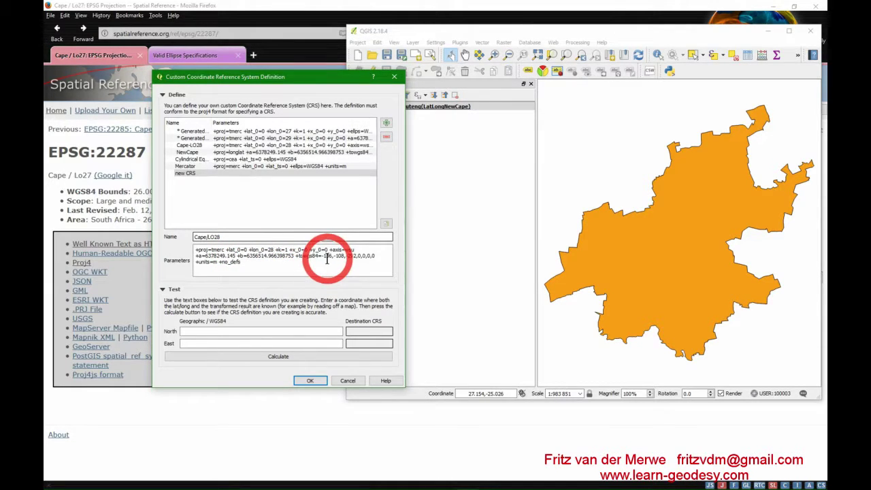
- Edit the datum shift to +towgs84=-151.39,-114.96,-281.87,0,0,0,0
{"action": "left_click_drag", "start_coordinate": [325, 257], "coordinate": [327, 261]}
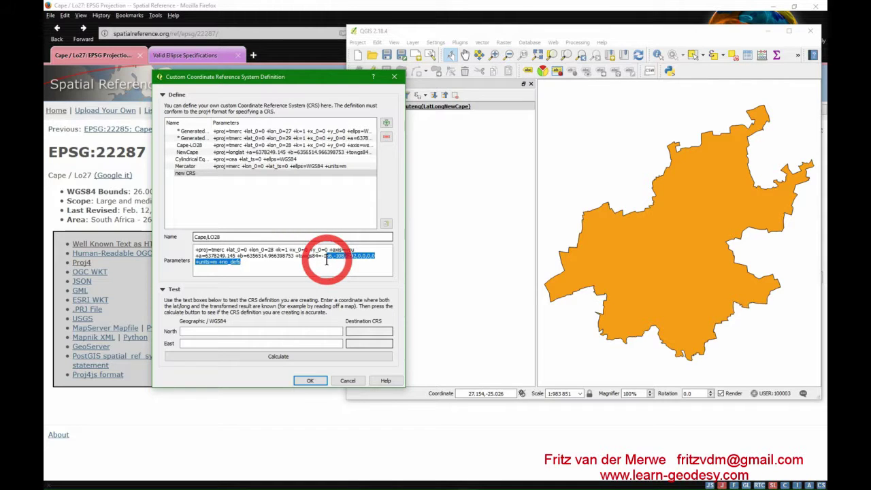
{"action": "left_click", "coordinate": [333, 260]}
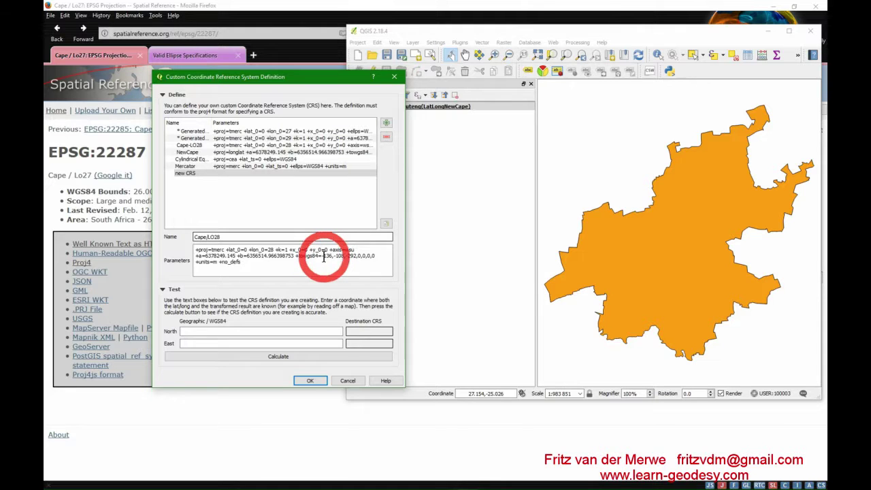
{"action": "left_click_drag", "start_coordinate": [326, 256], "coordinate": [331, 257]}
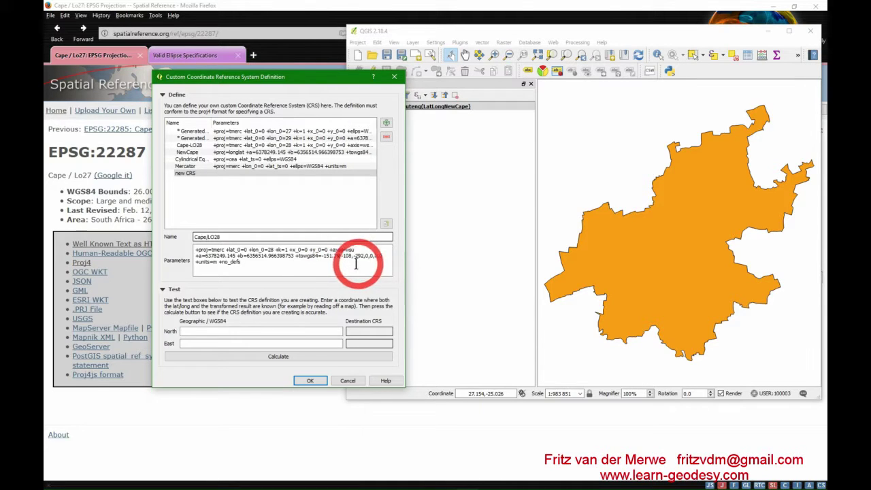
{"action": "left_click", "coordinate": [342, 258]}
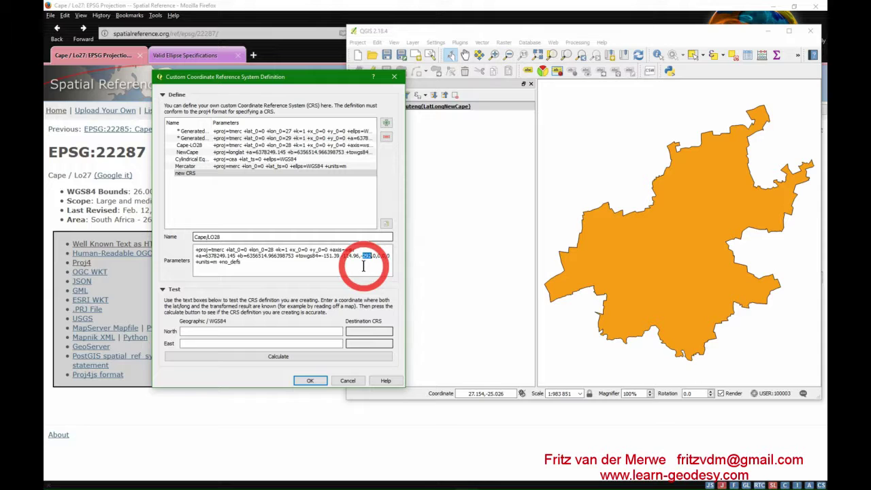
{"action": "type", "text": "1"}
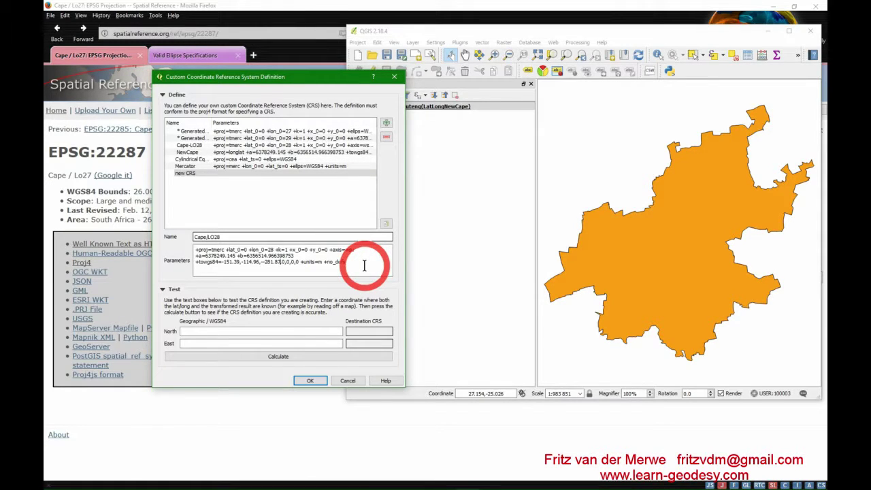
- Delete the stray blank 'new CRS' entry and save the Cape/LO28 definition with OK
{"action": "left_click", "coordinate": [386, 123]}
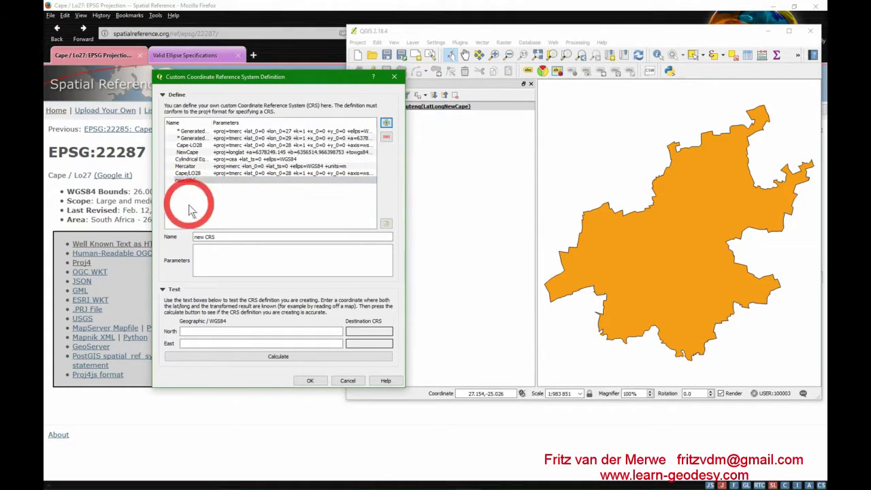
{"action": "left_click", "coordinate": [191, 181]}
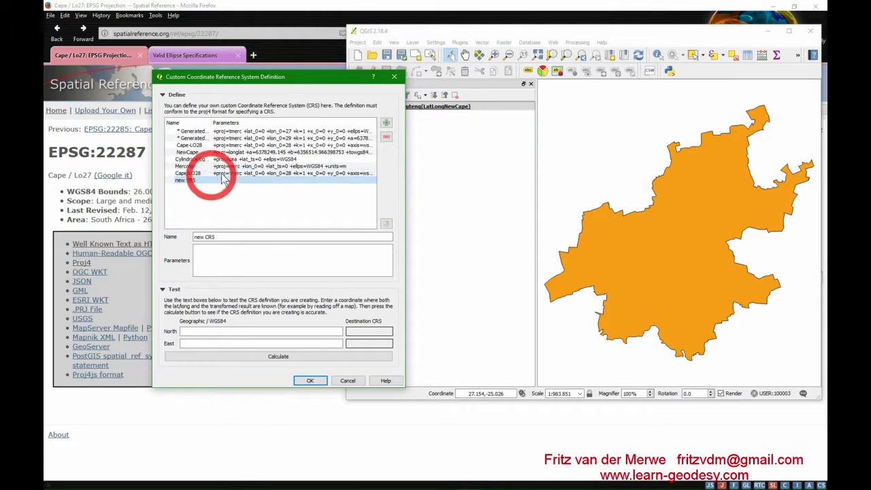
{"action": "left_click", "coordinate": [386, 137]}
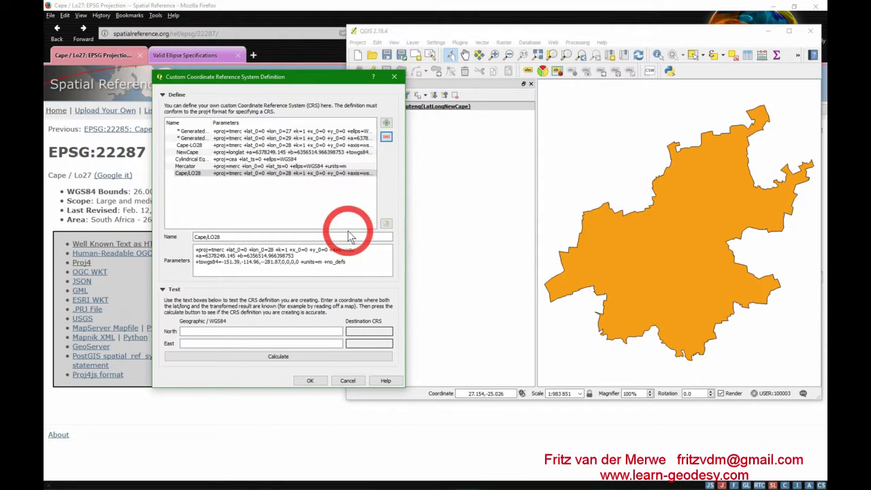
{"action": "left_click", "coordinate": [316, 384]}
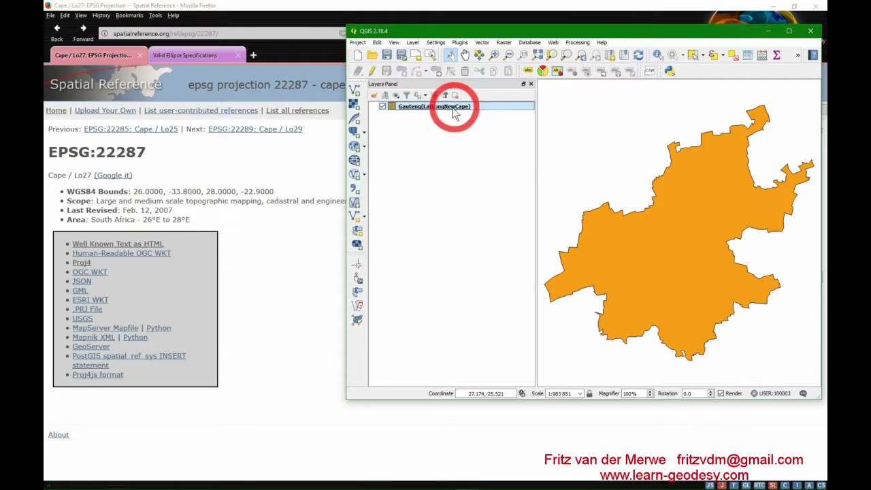
- Choose Save As from the Gauteng(LatLongNewCape) layer's context menu in the Layers Panel
{"action": "mouse_move", "coordinate": [433, 116]}
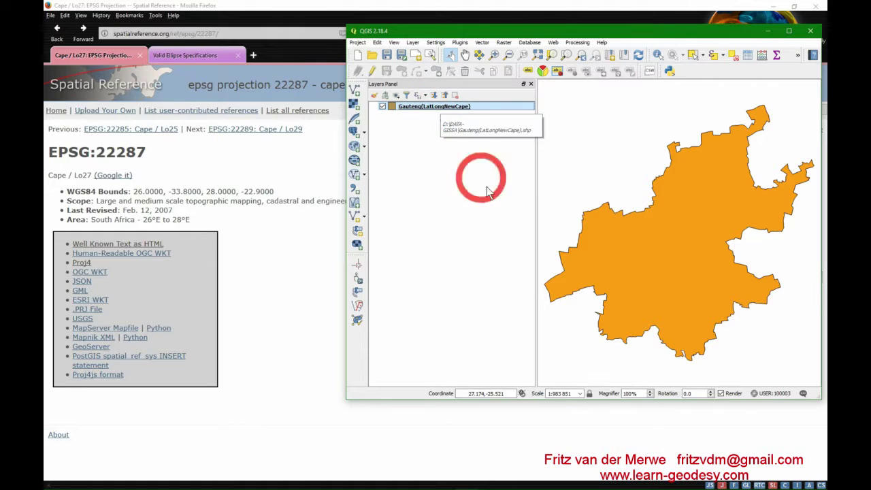
{"action": "right_click", "coordinate": [434, 113]}
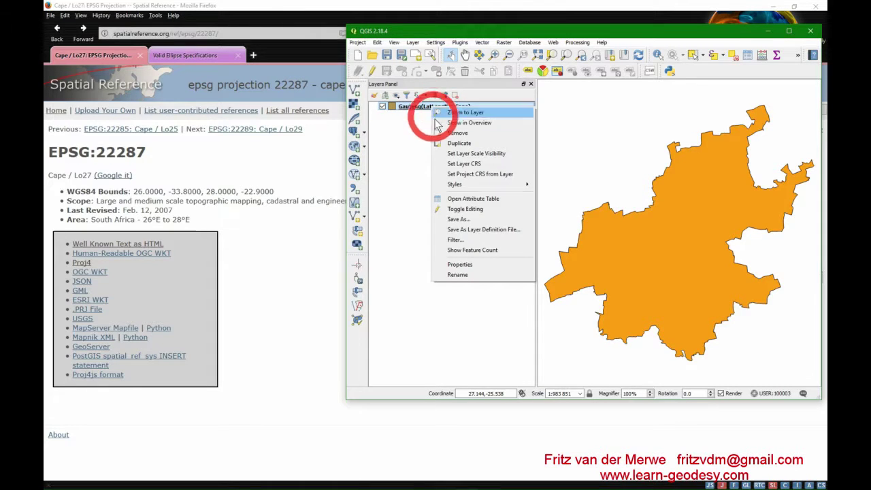
{"action": "left_click", "coordinate": [467, 222]}
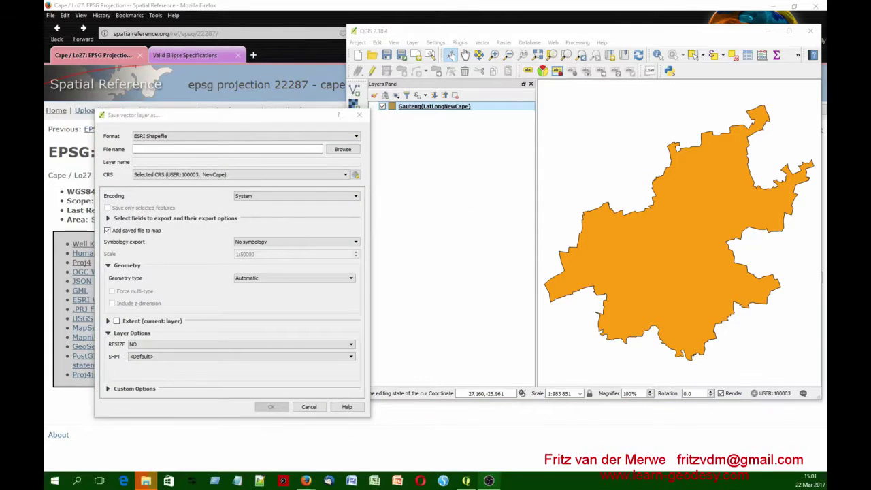
{"action": "left_click", "coordinate": [313, 122]}
- Set the output file to Gauteng-Cape-LO28.shp in the D:/DATA-GISSA folder
{"action": "left_click", "coordinate": [342, 150]}
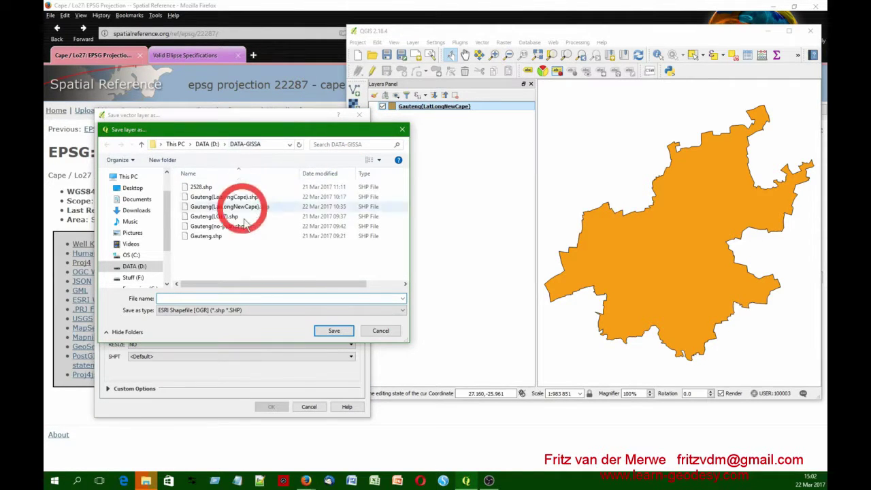
{"action": "left_click", "coordinate": [206, 236]}
{"action": "left_click", "coordinate": [186, 298]}
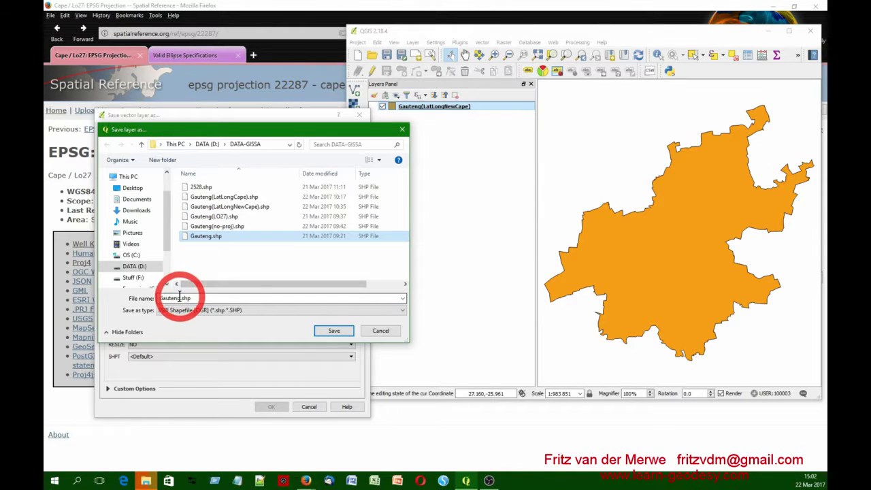
{"action": "double_click", "coordinate": [187, 297]}
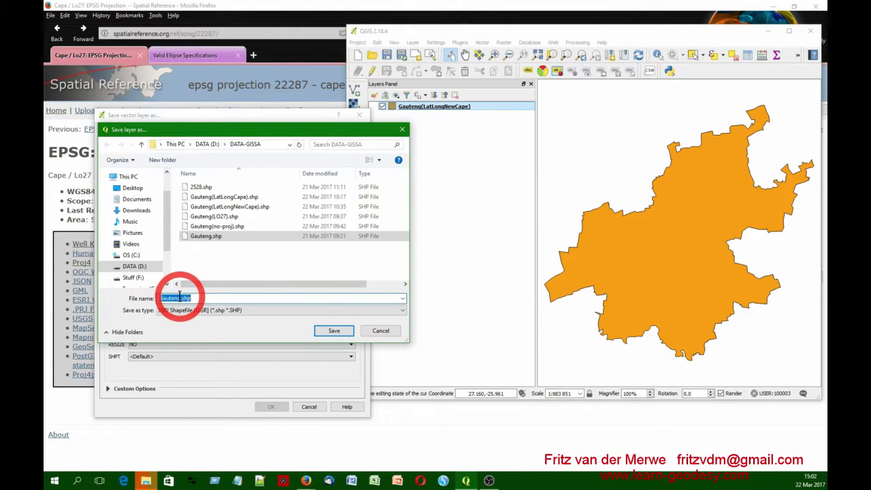
{"action": "left_click", "coordinate": [179, 296]}
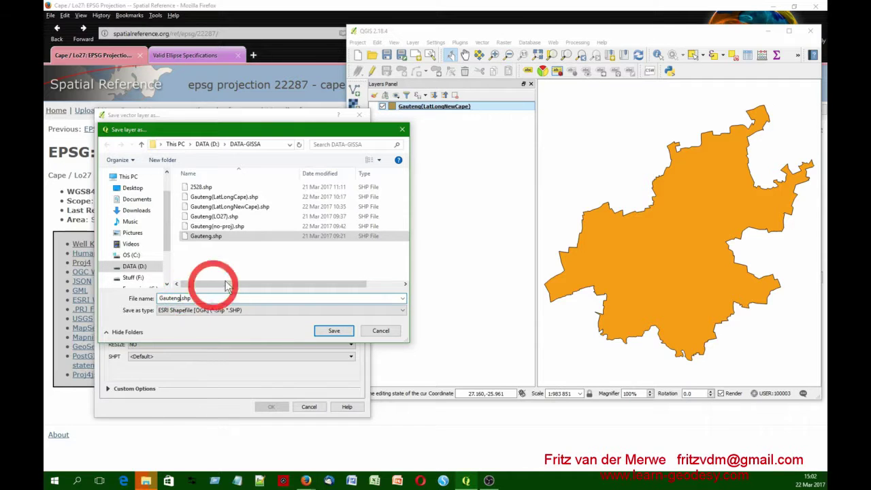
{"action": "type", "text": "-Ca"}
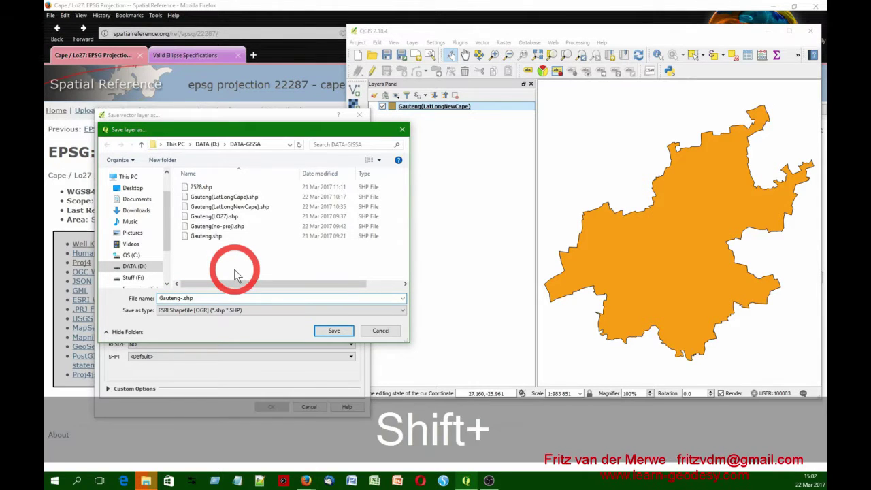
{"action": "type", "text": "pe"}
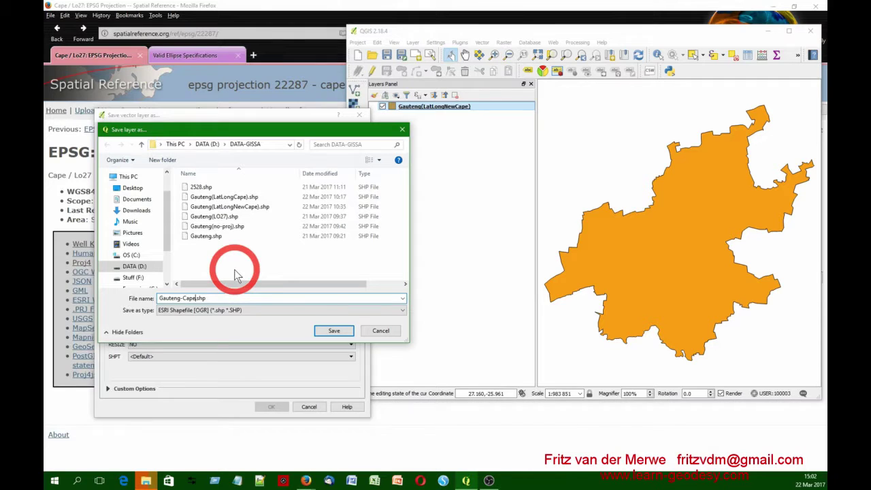
{"action": "type", "text": "-"}
{"action": "type", "text": "LO"}
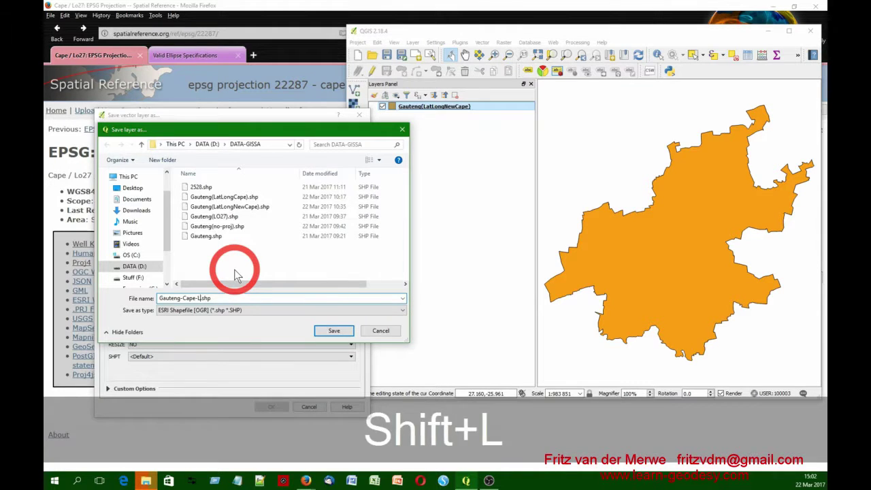
{"action": "type", "text": "28"}
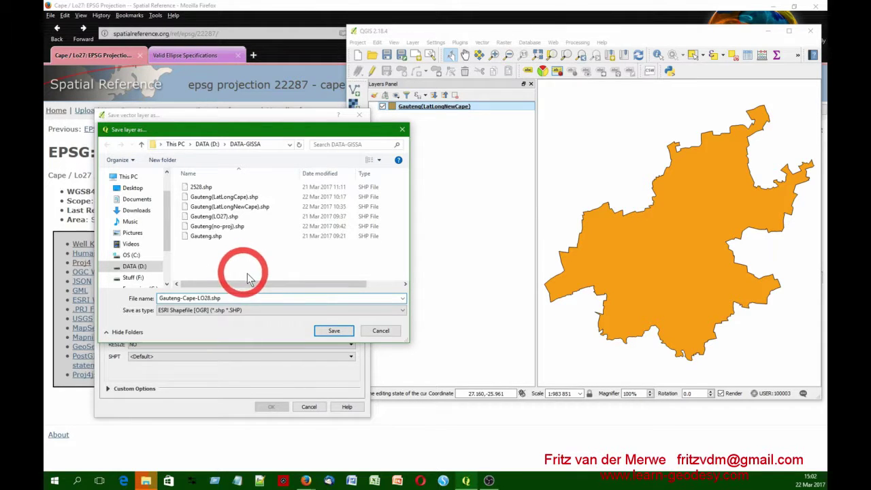
{"action": "left_click", "coordinate": [347, 331]}
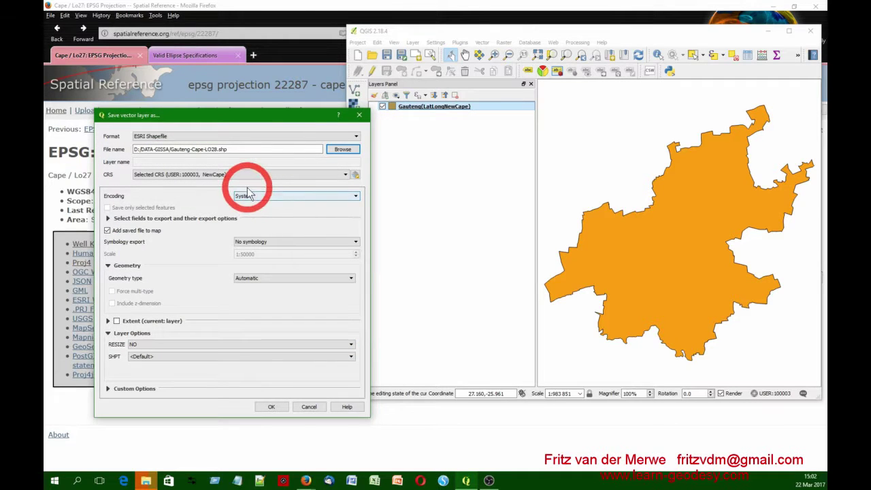
- Select the user-defined Cape/LO28 (USER:100006) coordinate system for the export
{"action": "left_click", "coordinate": [354, 175]}
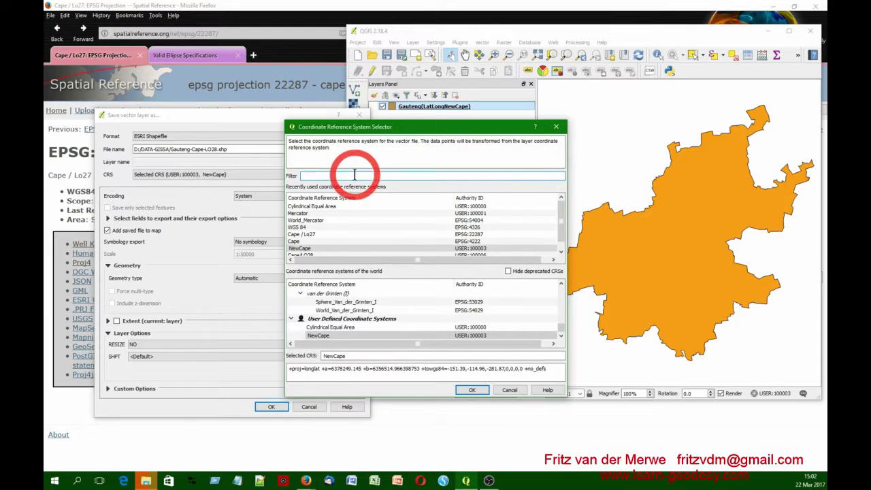
{"action": "scroll", "coordinate": [402, 320], "scroll_direction": "down", "scroll_amount": 2}
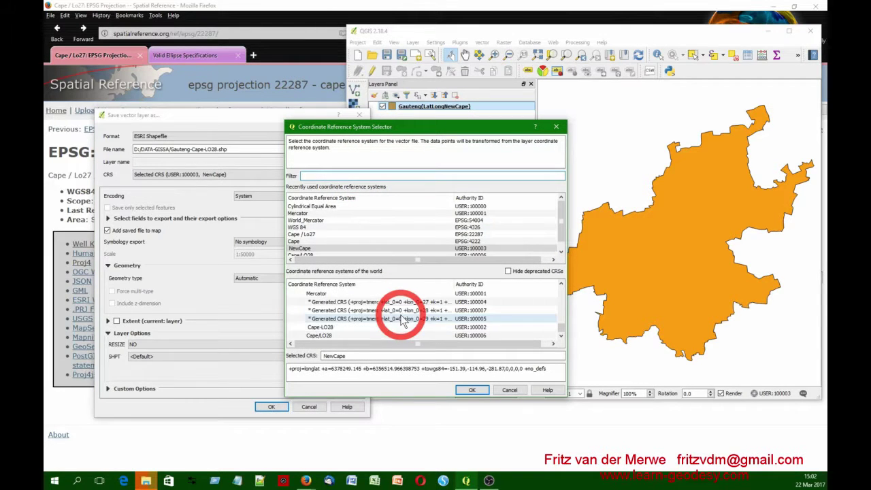
{"action": "left_click", "coordinate": [324, 337]}
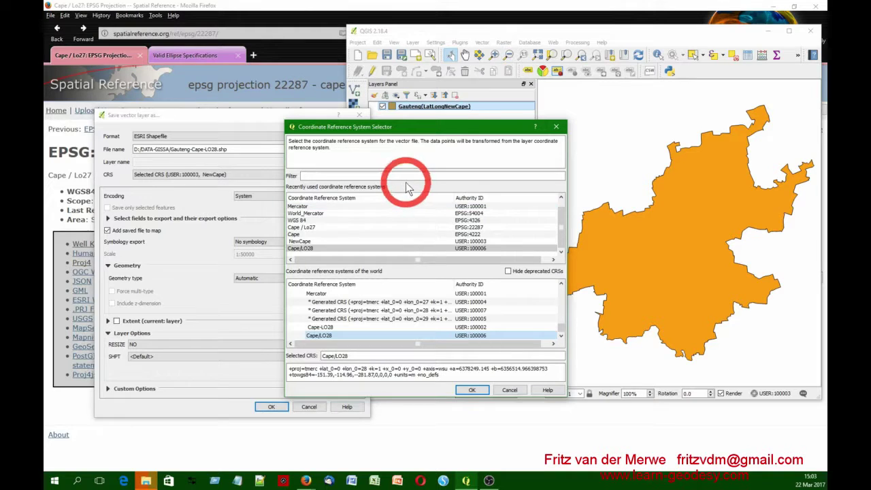
{"action": "left_click", "coordinate": [472, 391]}
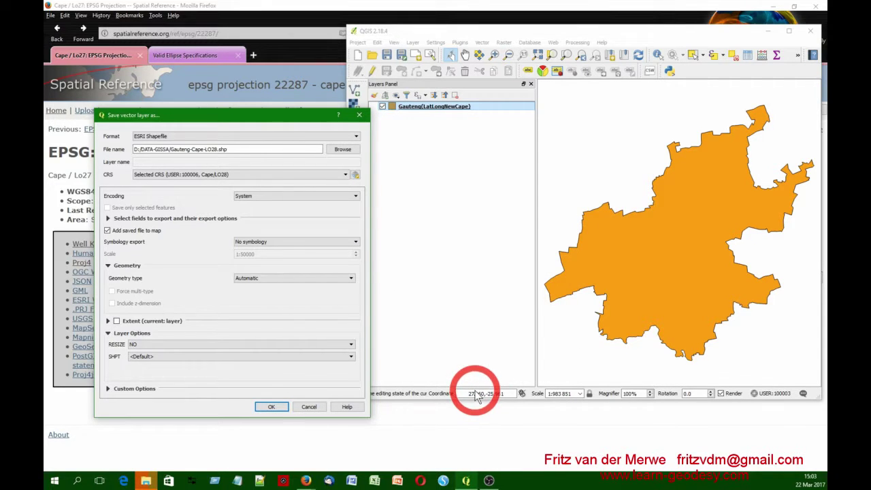
- Run the export and zoom to the new Gauteng-Cape-LO28 layer
{"action": "left_click", "coordinate": [272, 408]}
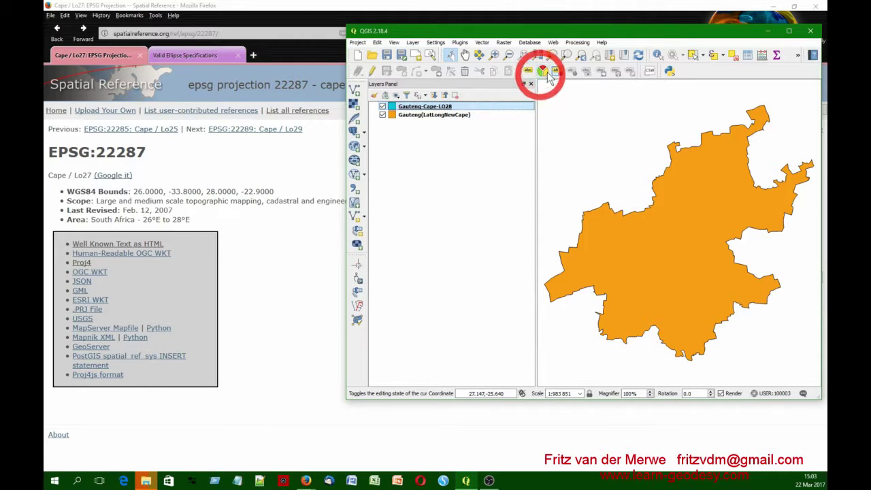
{"action": "left_click", "coordinate": [567, 59]}
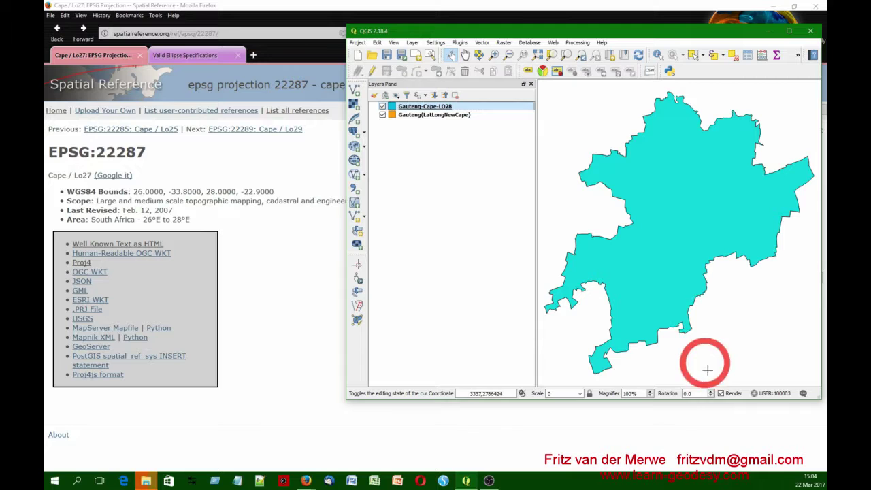
- Enter 180 in the status-bar Rotation box so the map turns upside down
{"action": "double_click", "coordinate": [686, 393]}
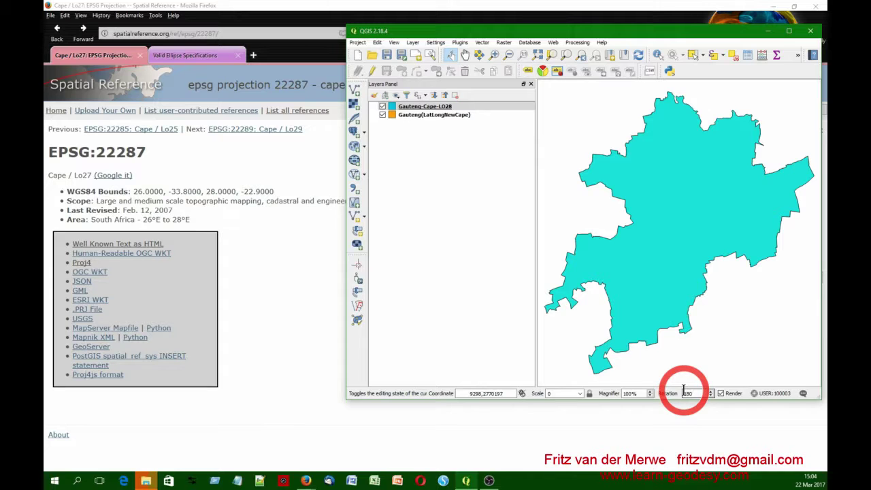
{"action": "type", "text": "180"}
{"action": "key", "text": "Return"}
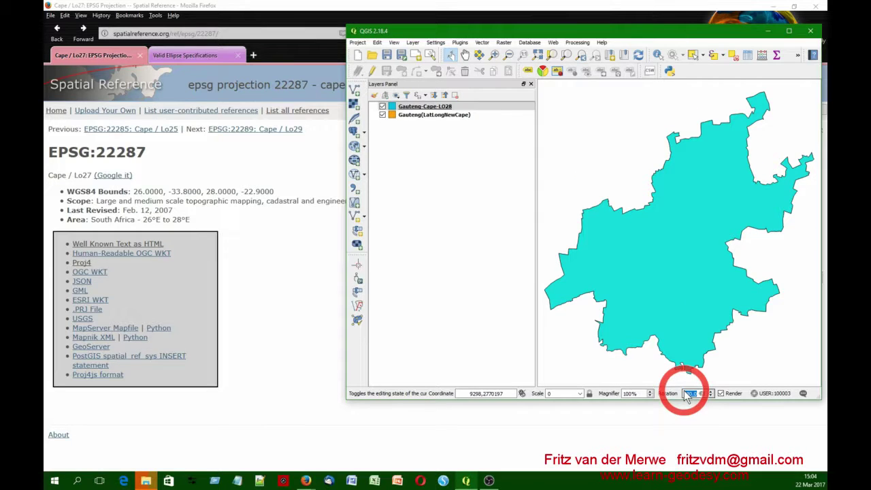